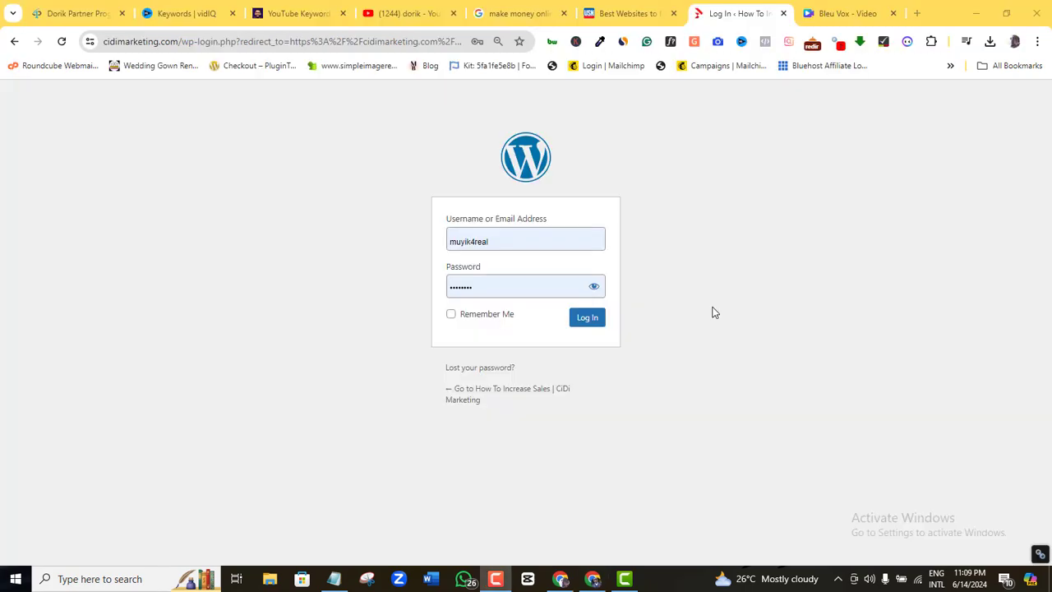
Log in to the WordPress site with the username and password already filled in.
left_click(593, 322)
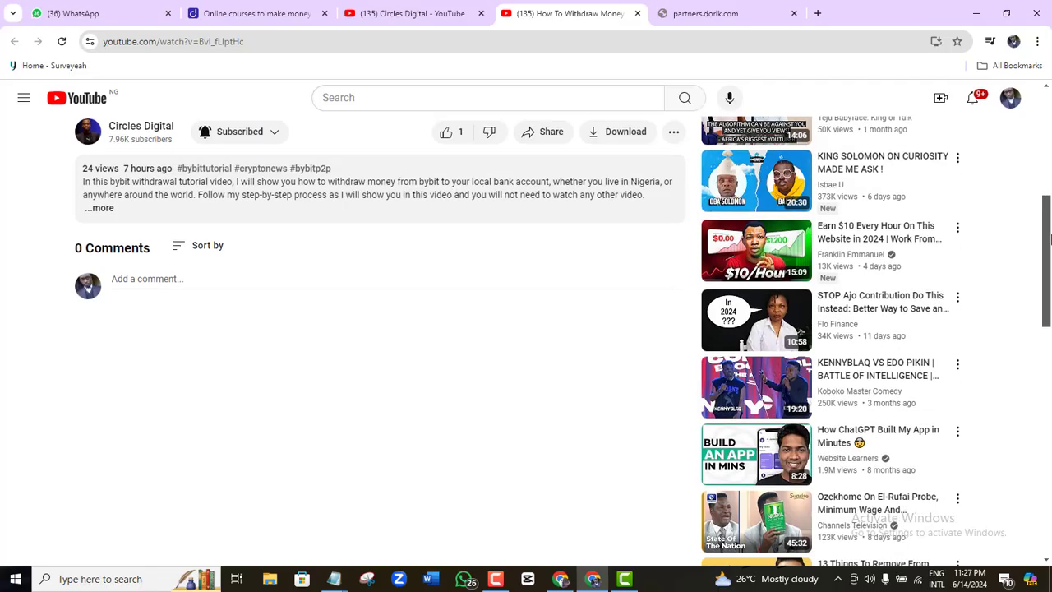
left_click(100, 207)
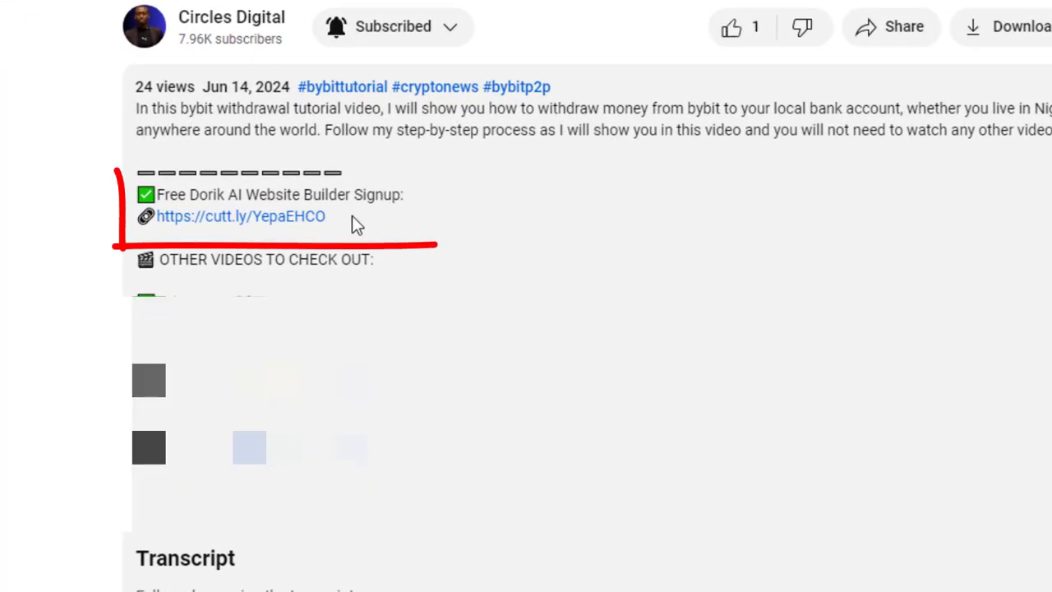
left_click_drag(333, 218, 148, 216)
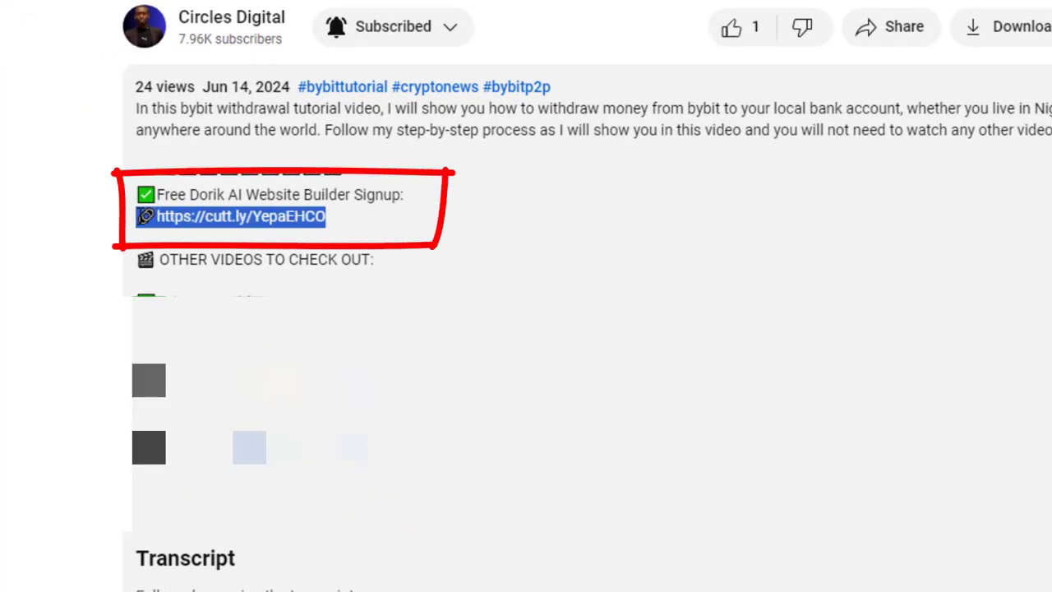
right_click(148, 220)
left_click(575, 321)
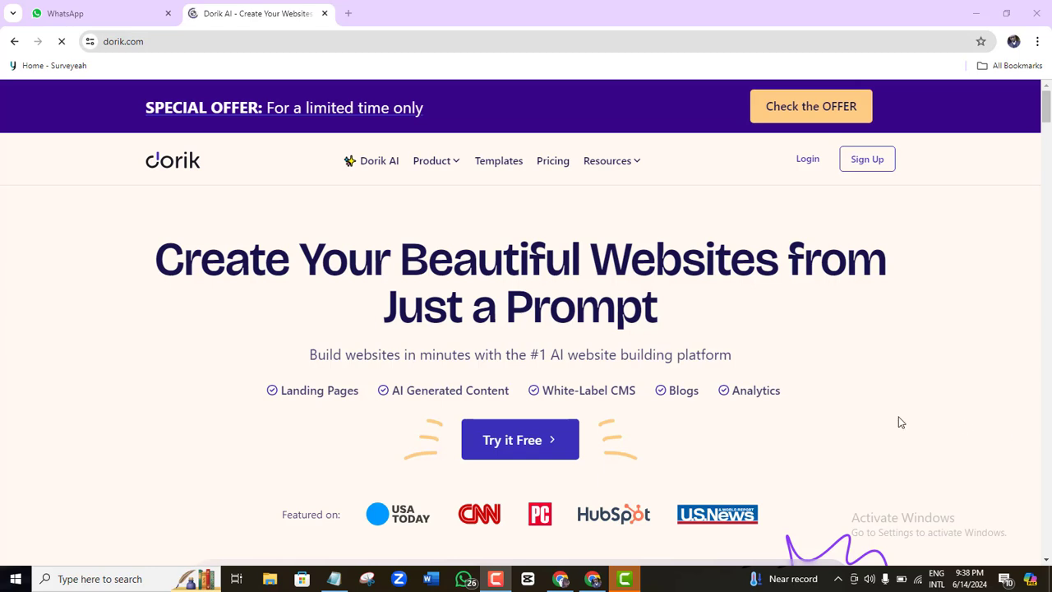
Start the free Dorik trial and sign up with the first listed Google account, approving the sign-in.
left_click(515, 448)
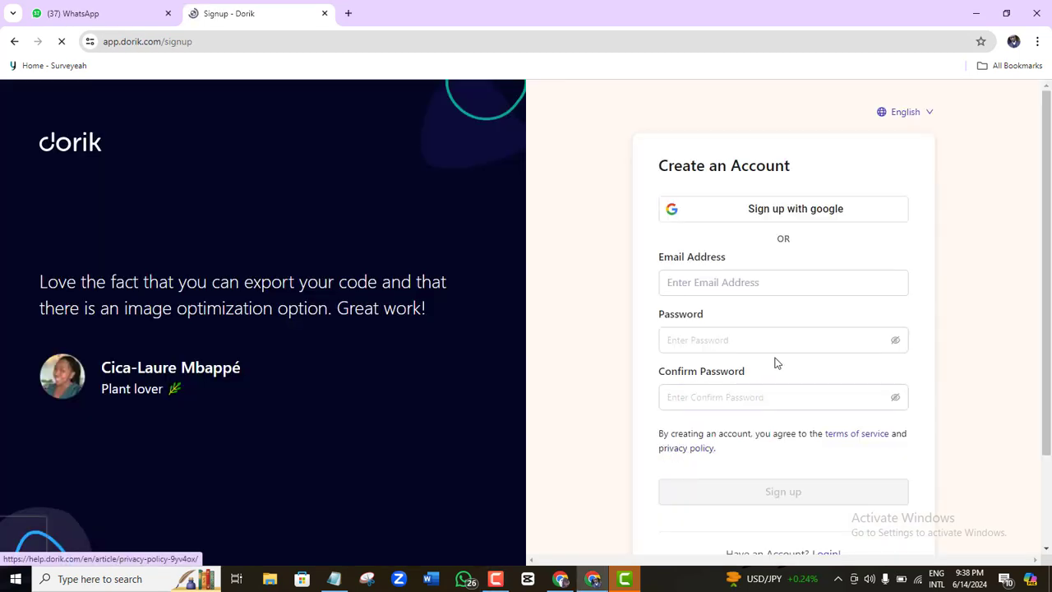
left_click(767, 355)
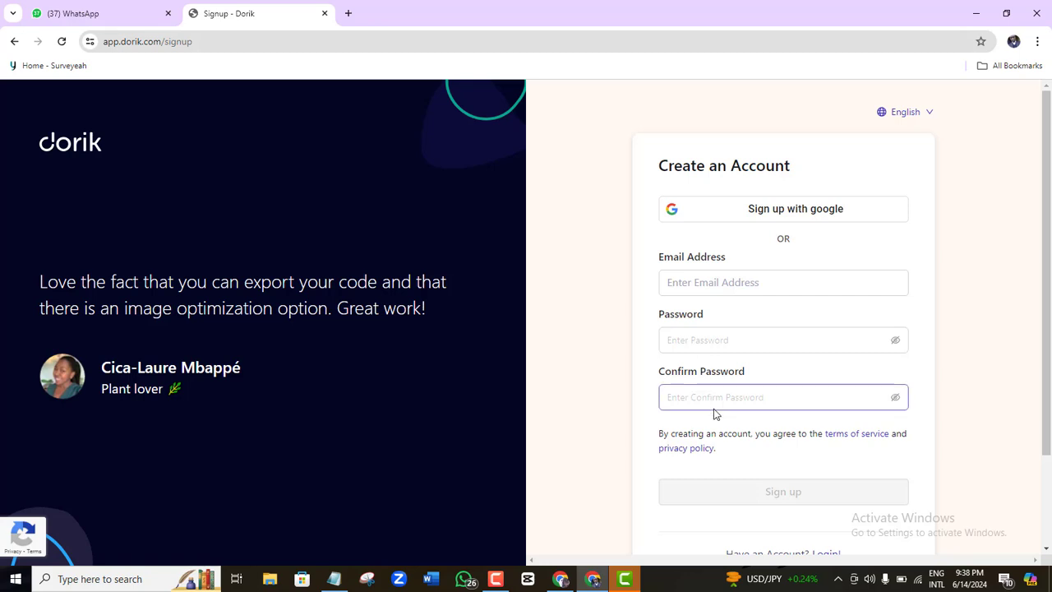
left_click(802, 216)
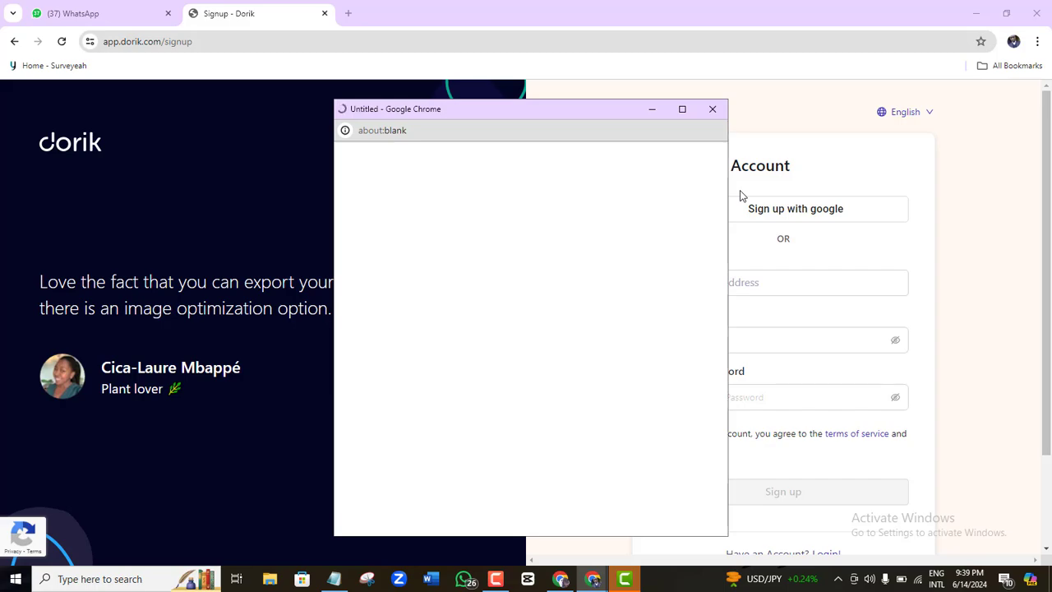
left_click(682, 108)
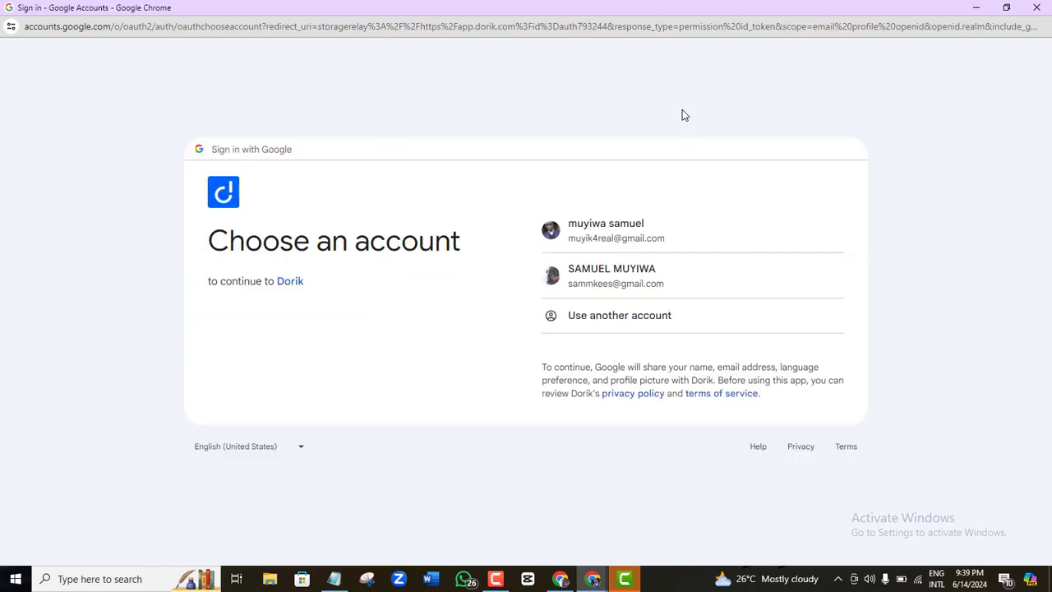
left_click(607, 239)
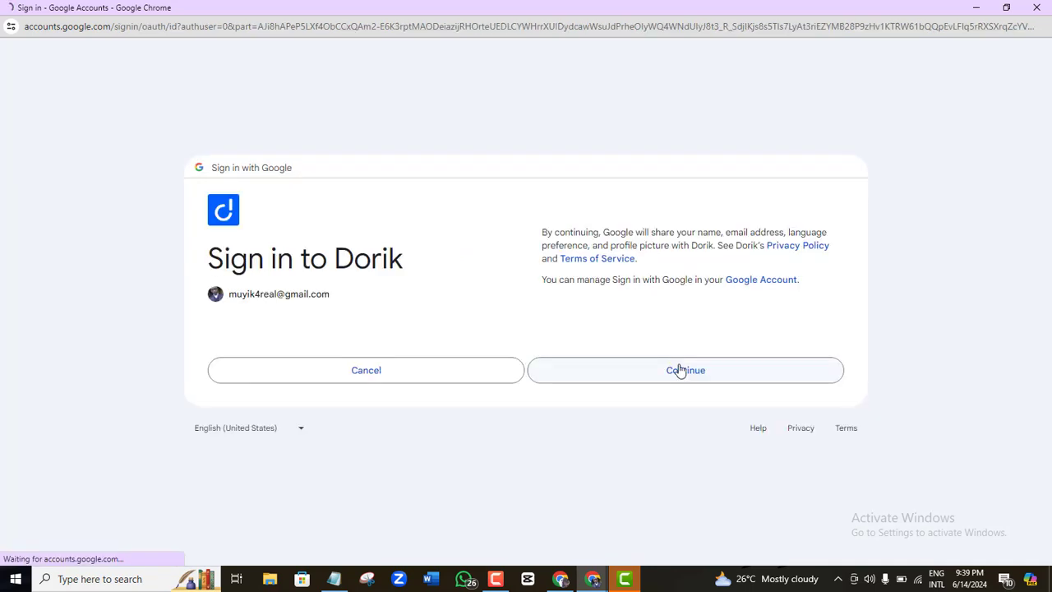
left_click(677, 370)
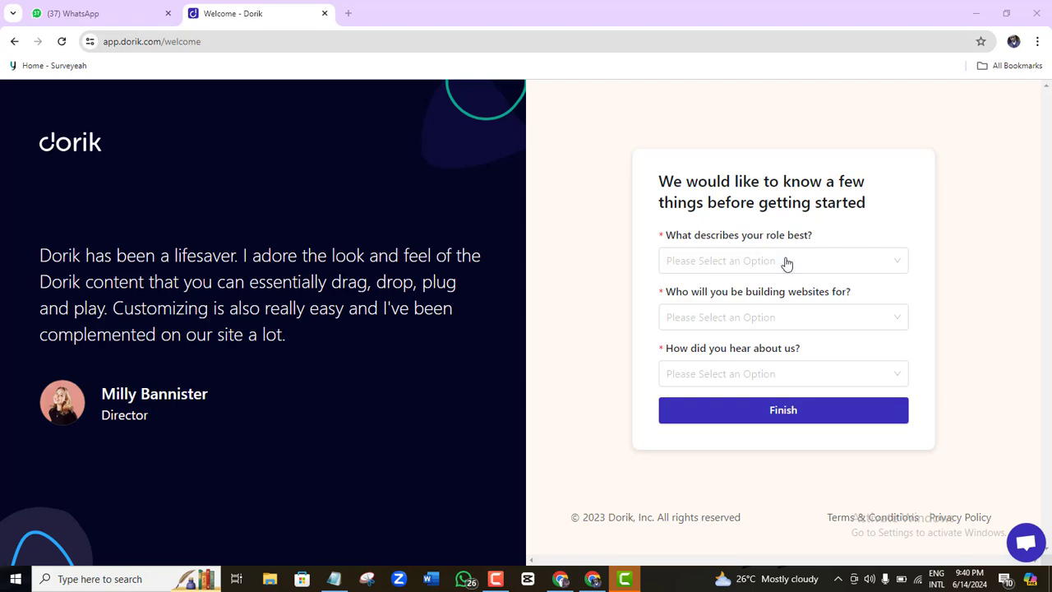
Complete the welcome questionnaire with role Entrepreneur, websites For My Business and referral source Youtube, and submit it.
left_click(894, 274)
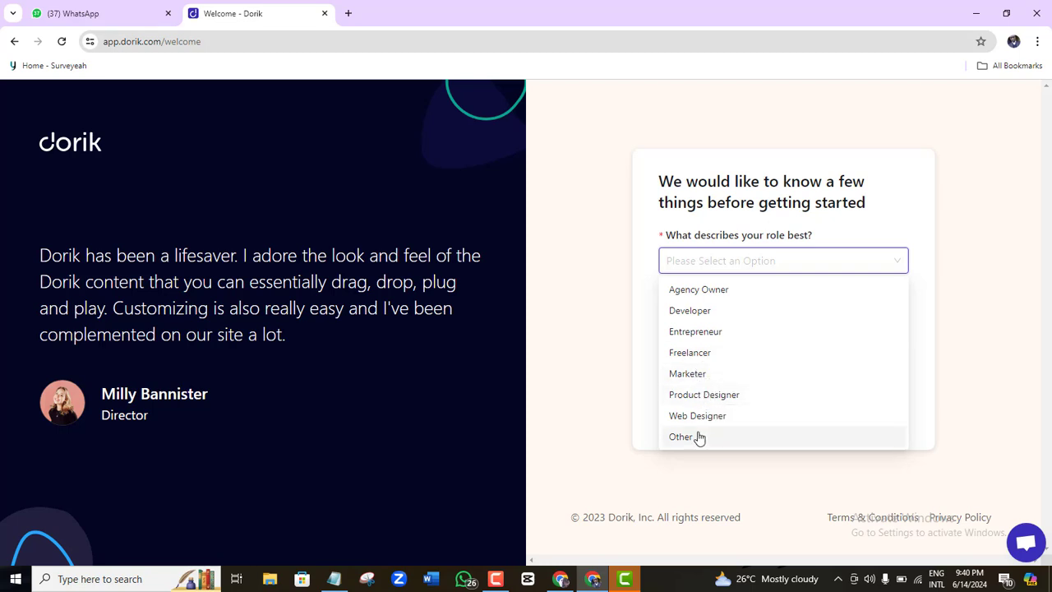
left_click(695, 333)
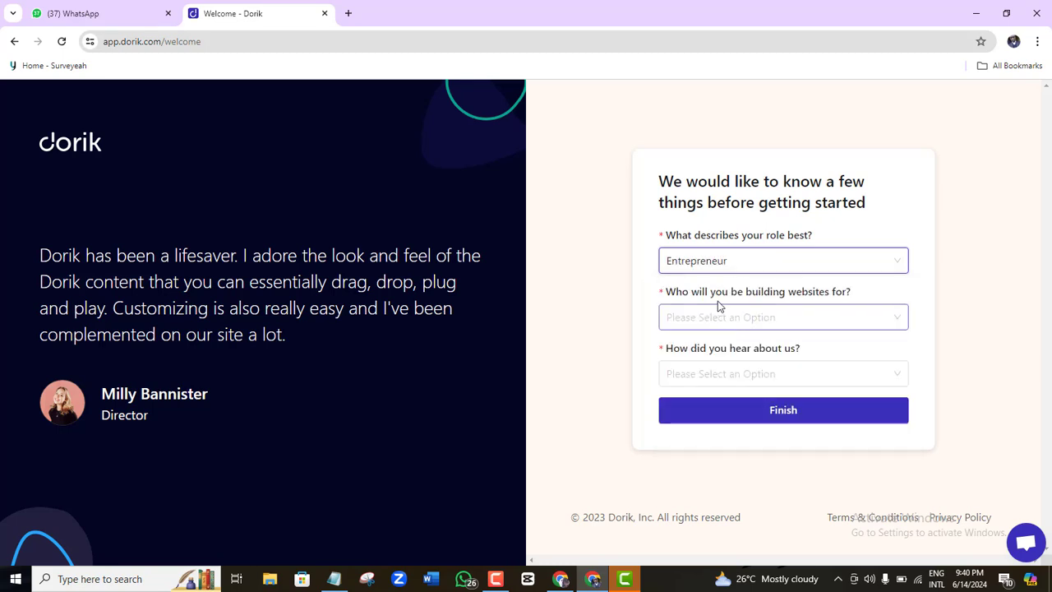
left_click(878, 320)
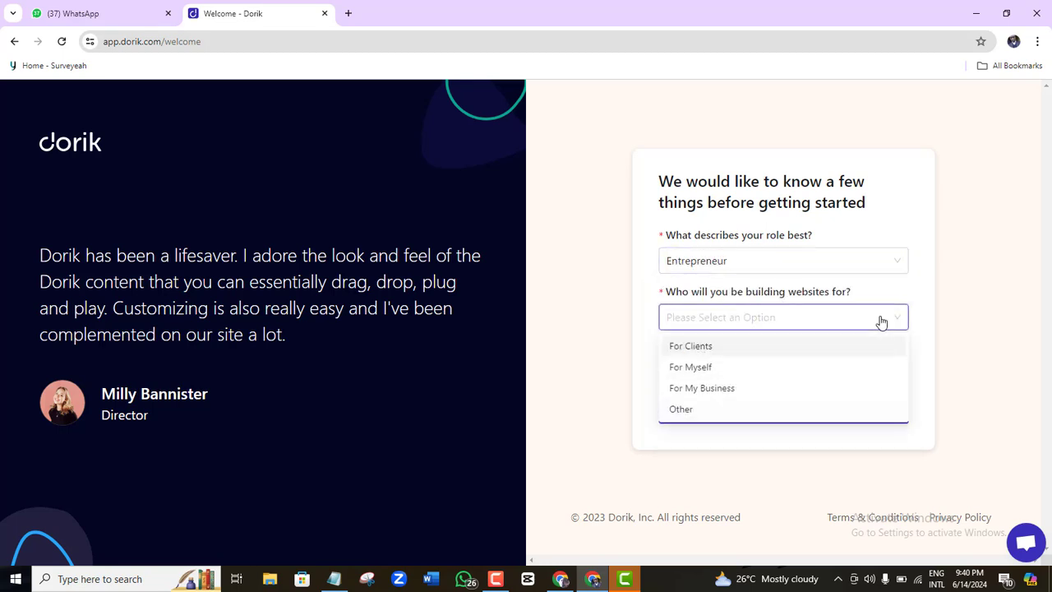
left_click(722, 392)
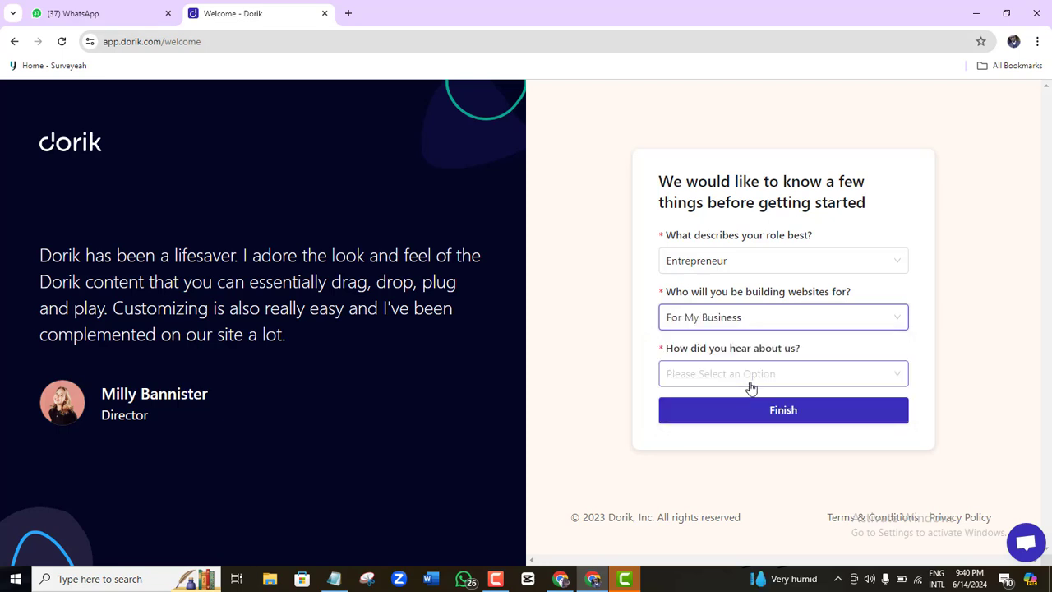
left_click(891, 377)
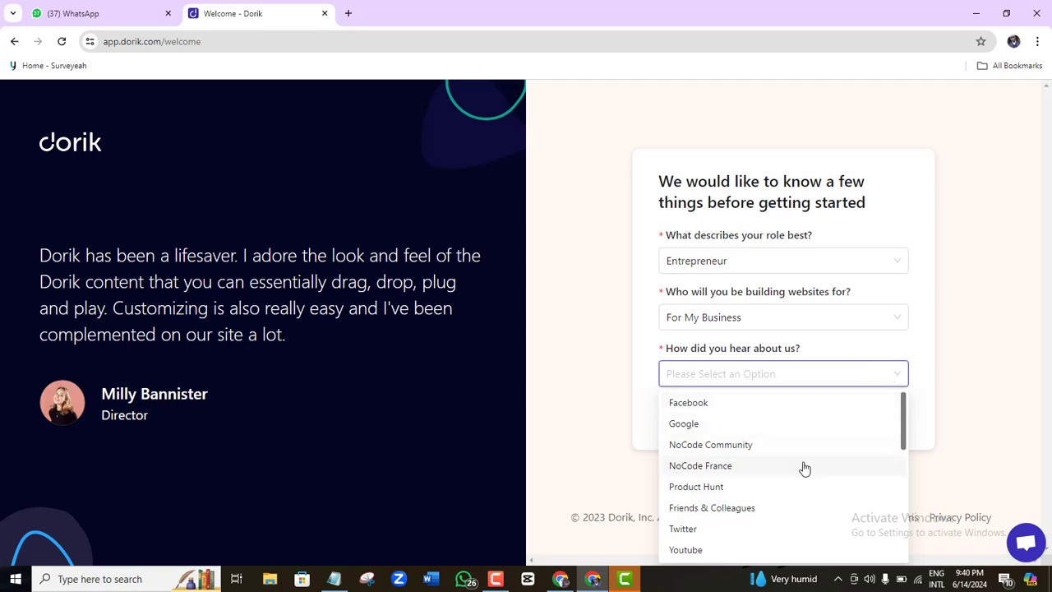
left_click(688, 550)
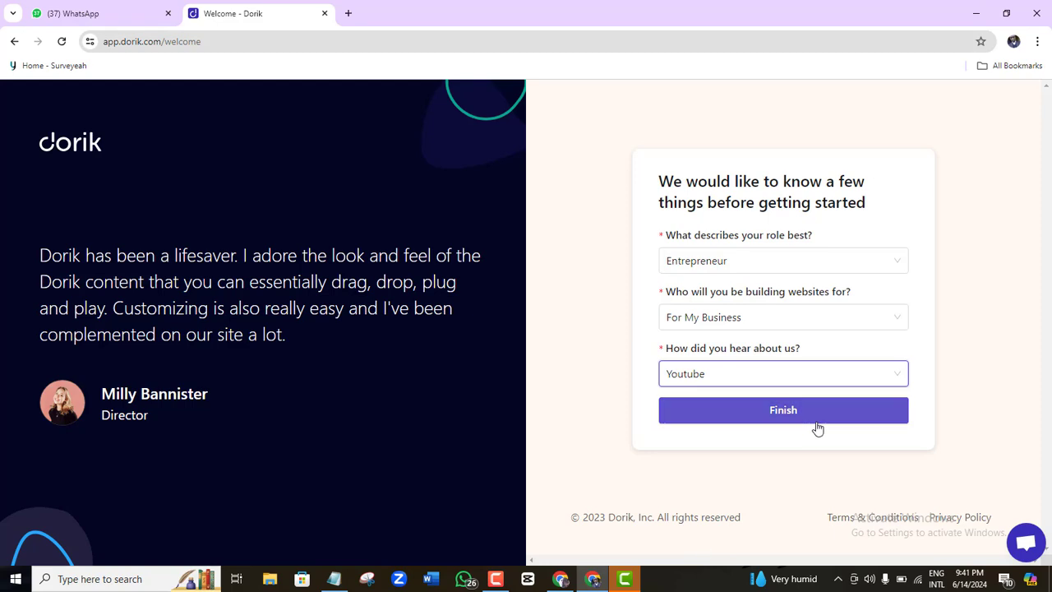
left_click(787, 421)
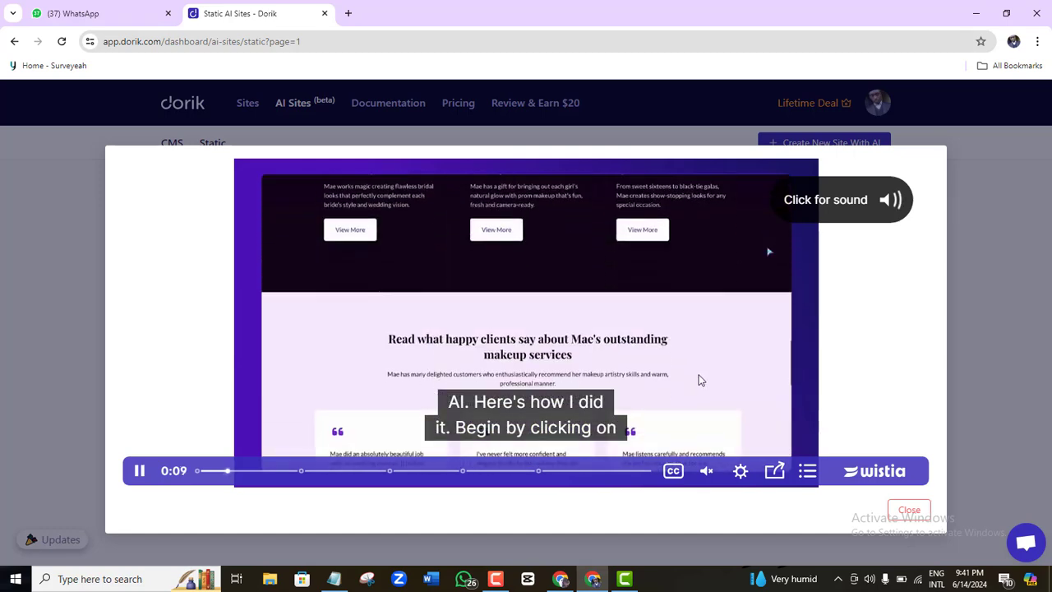
Dismiss the intro video and look at the CMS site list before returning to the Static AI sites.
left_click(897, 511)
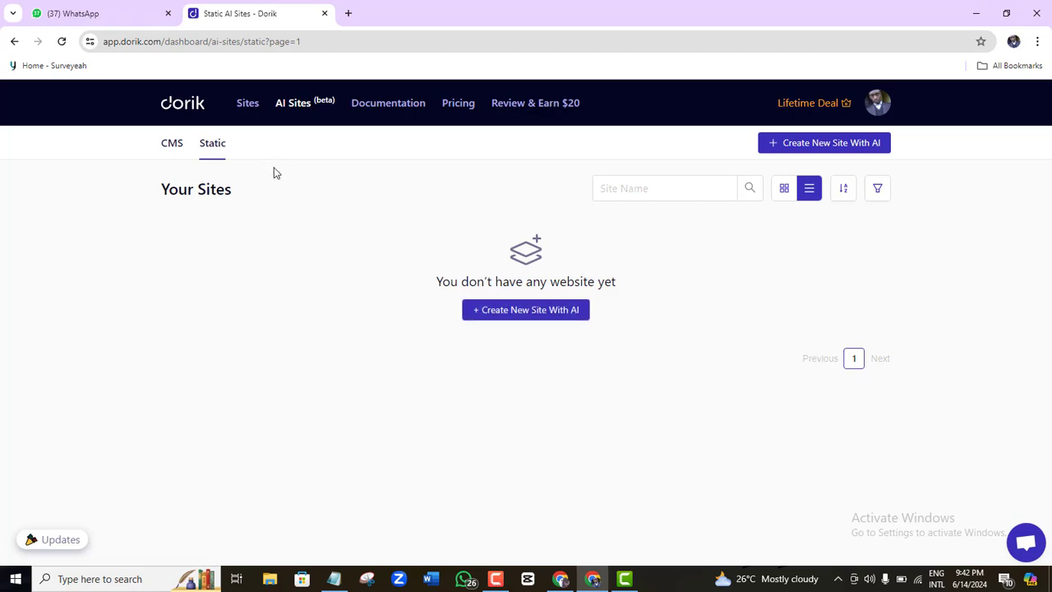
left_click(174, 155)
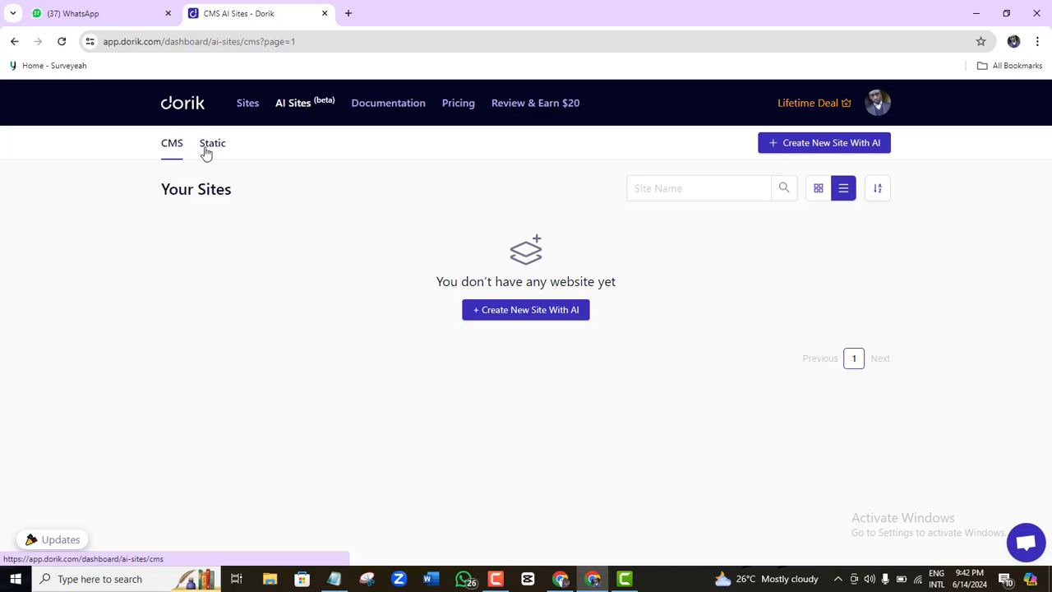
left_click(208, 153)
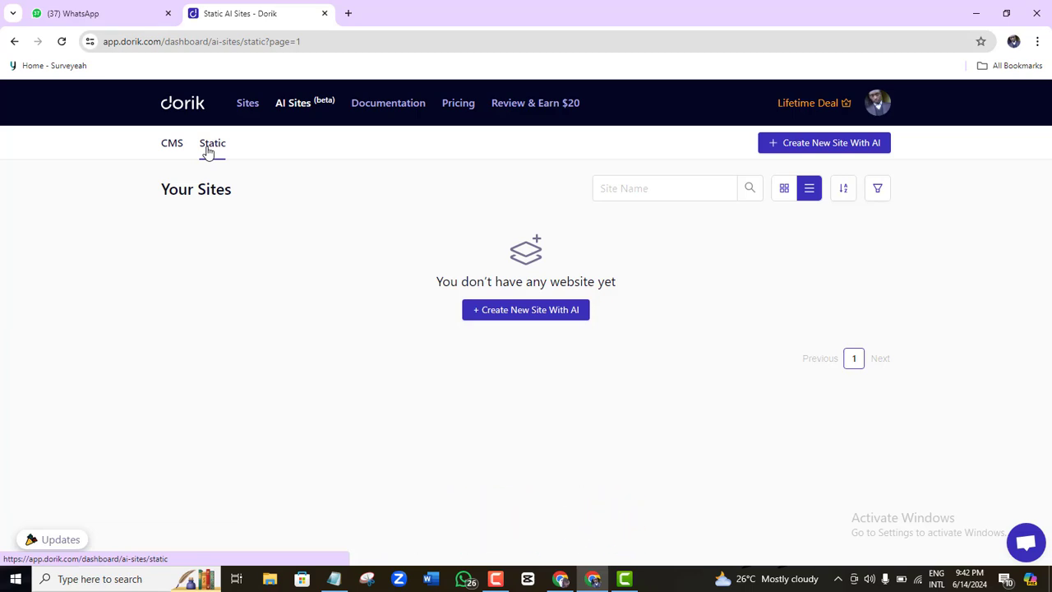
Start creating a new static site with AI and bring up the Notepad draft of the website name and description.
left_click(513, 315)
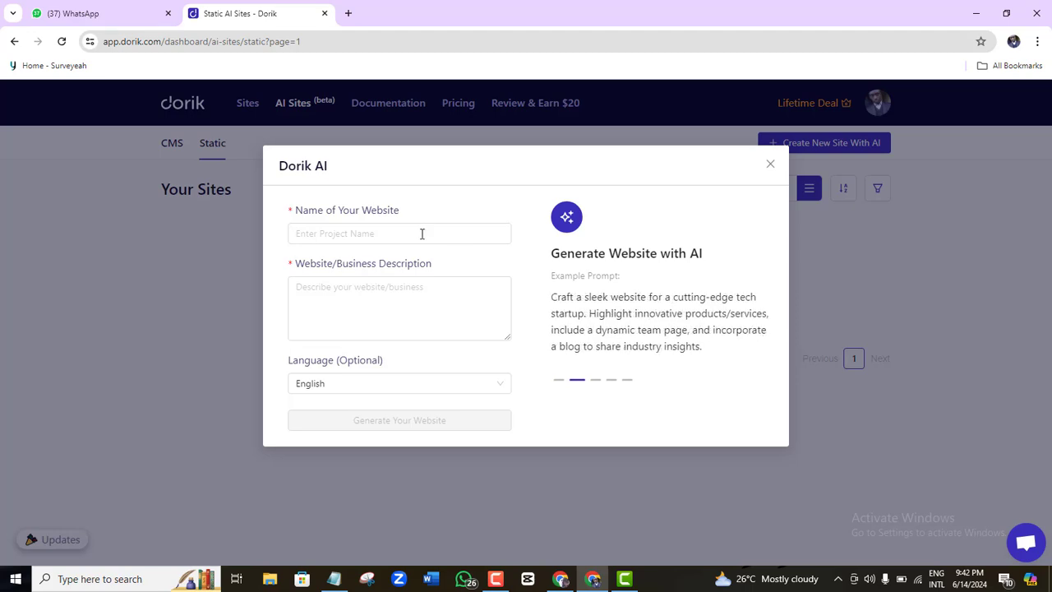
left_click(421, 234)
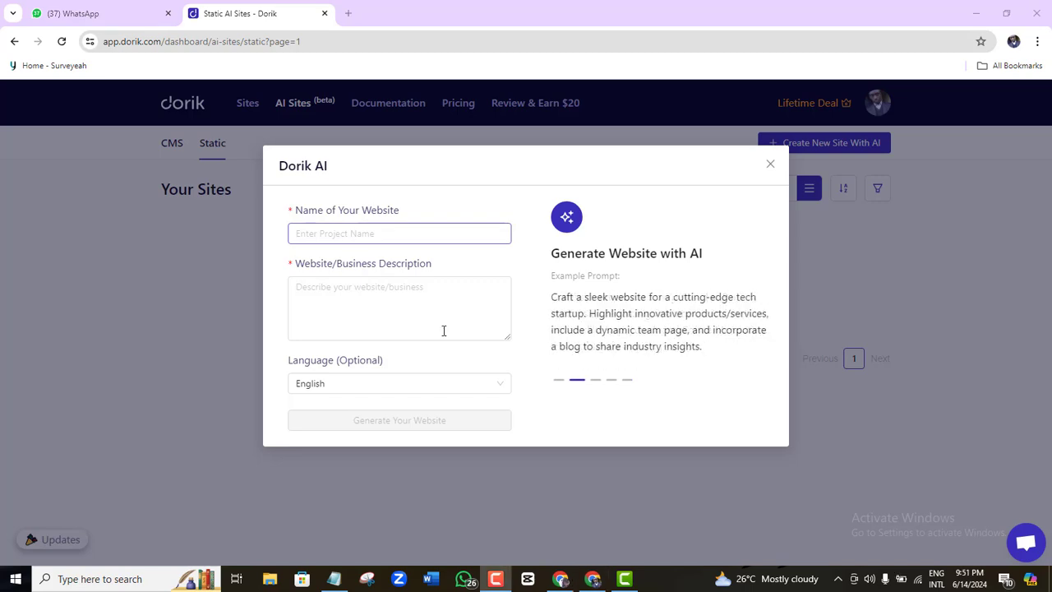
left_click(326, 298)
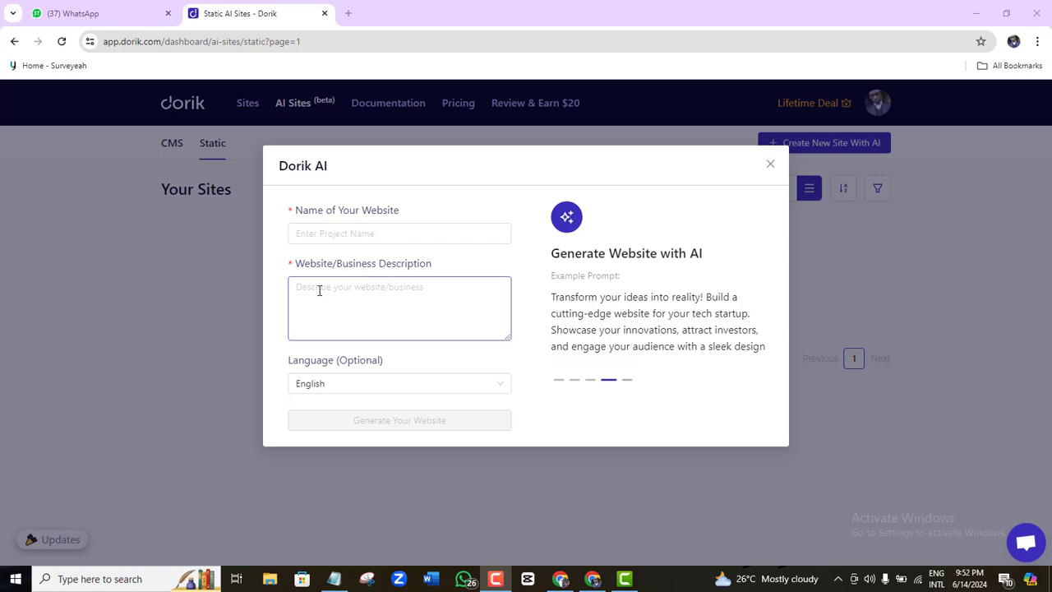
left_click(334, 579)
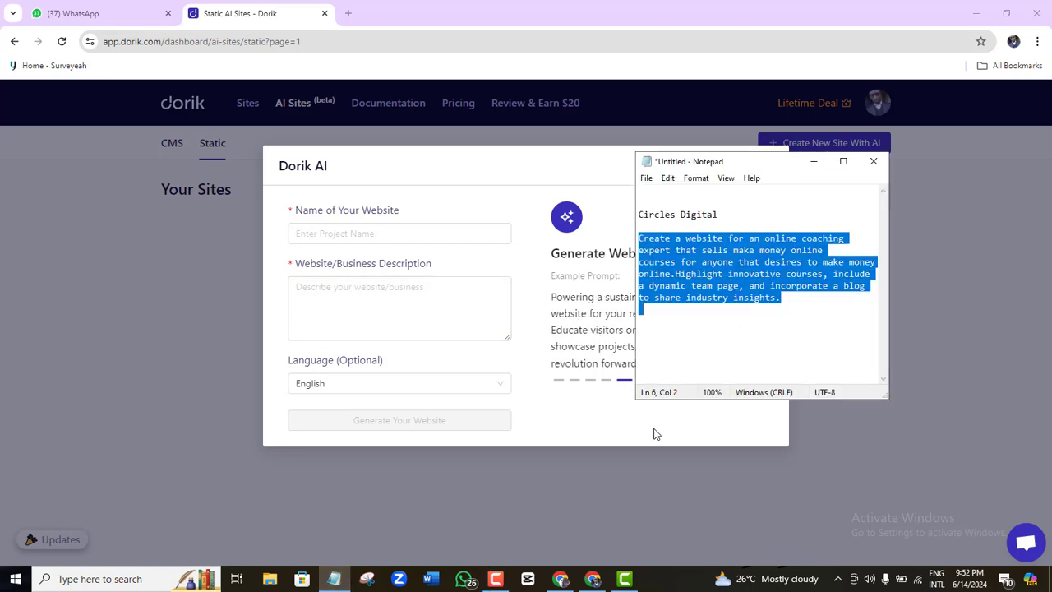
left_click(676, 297)
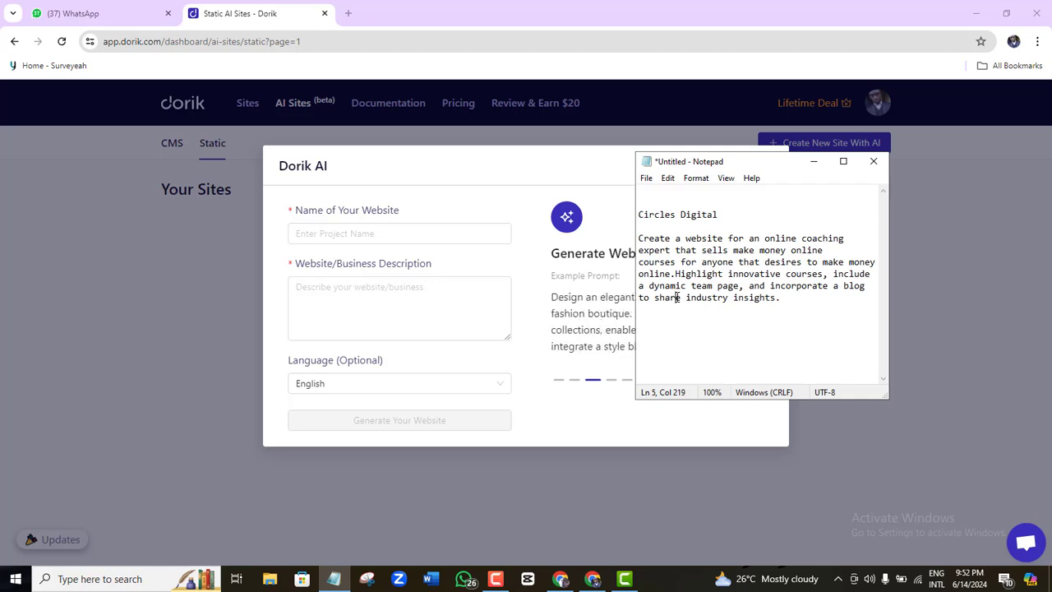
Enter Circle Digital as the name of the website.
left_click(371, 233)
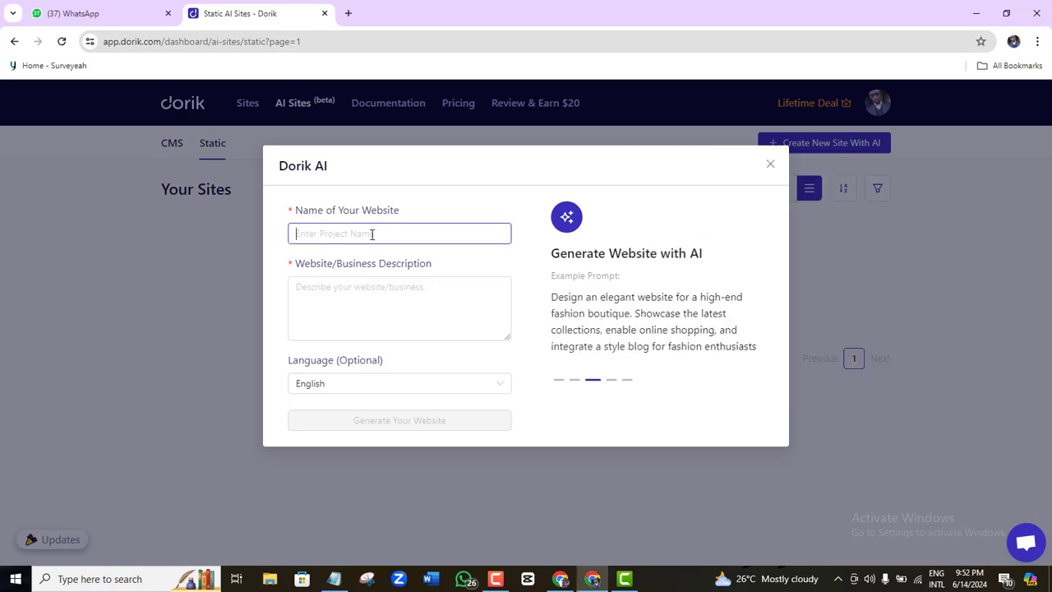
type("C")
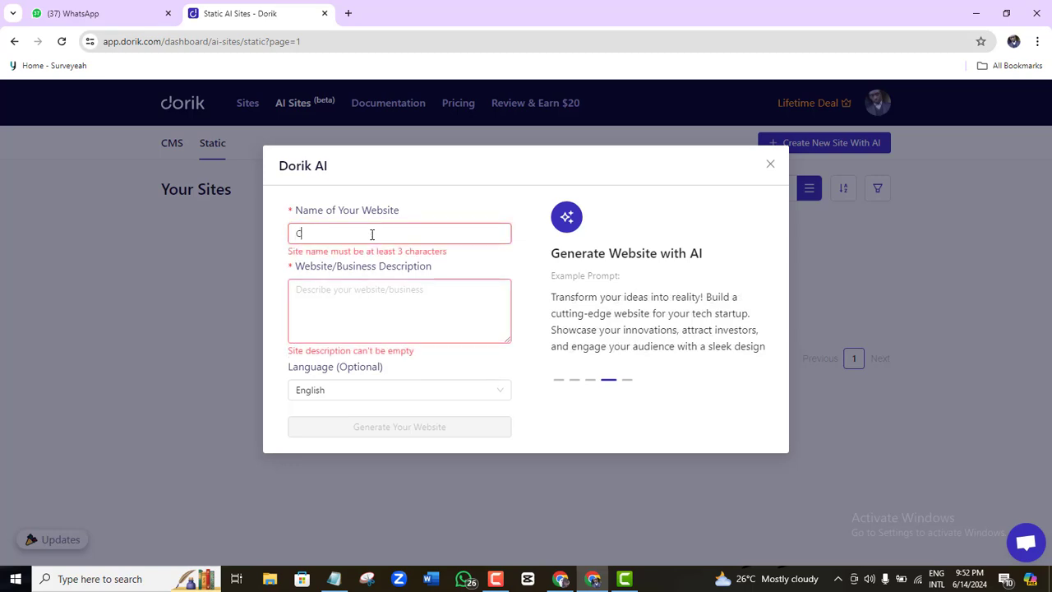
type("ircle")
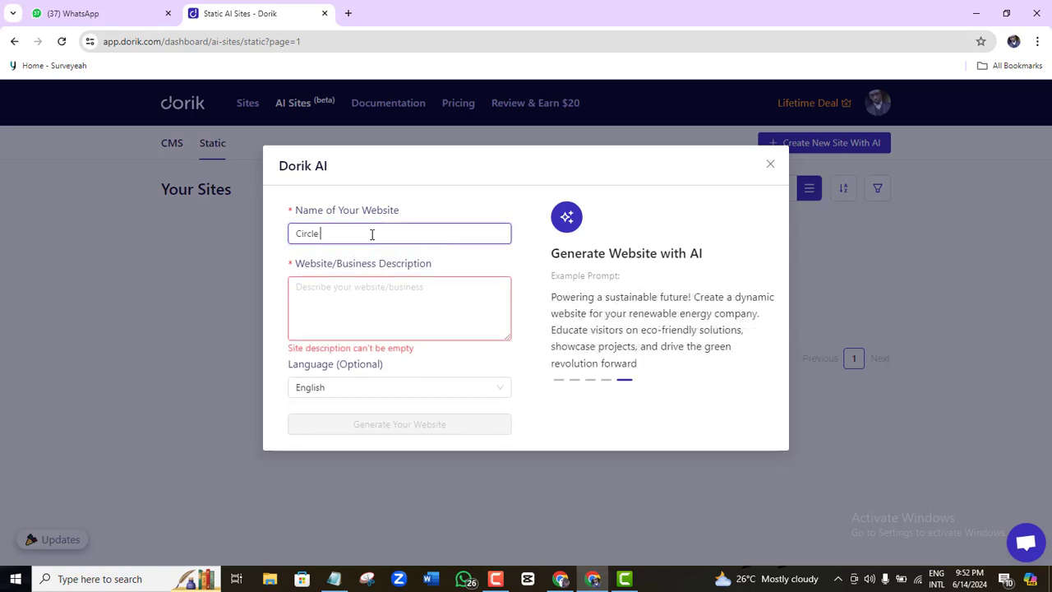
type(" Digital")
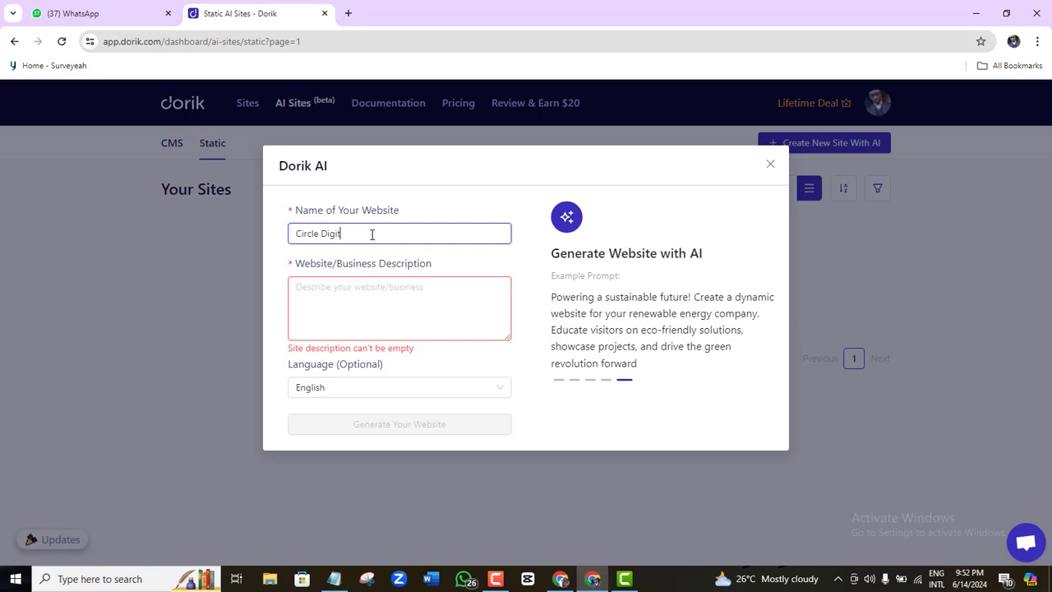
Copy the online coaching website prompt from Notepad into the website/business description and review it from its beginning.
left_click(318, 283)
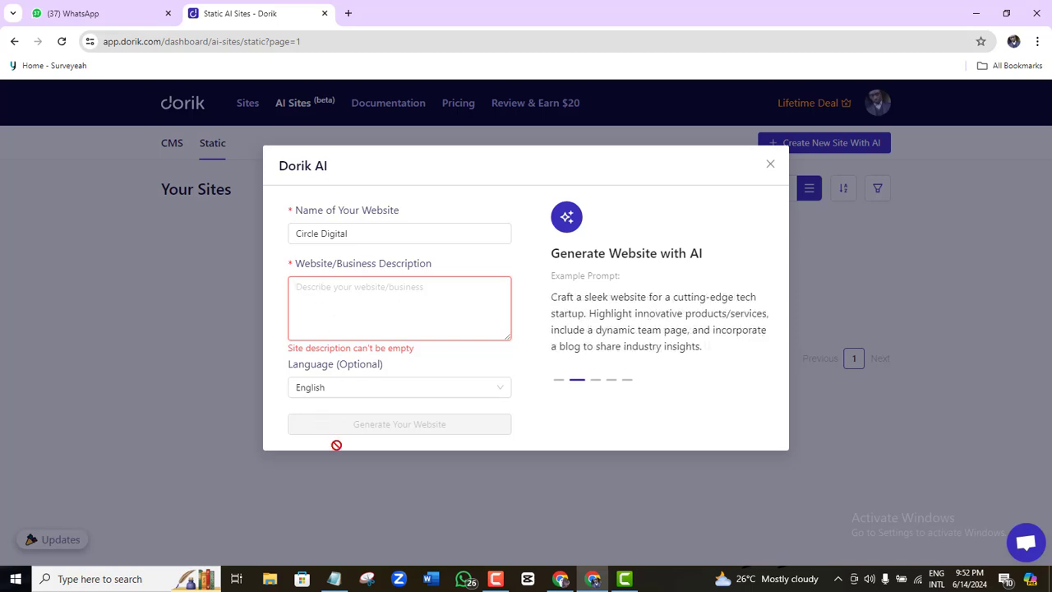
left_click(334, 579)
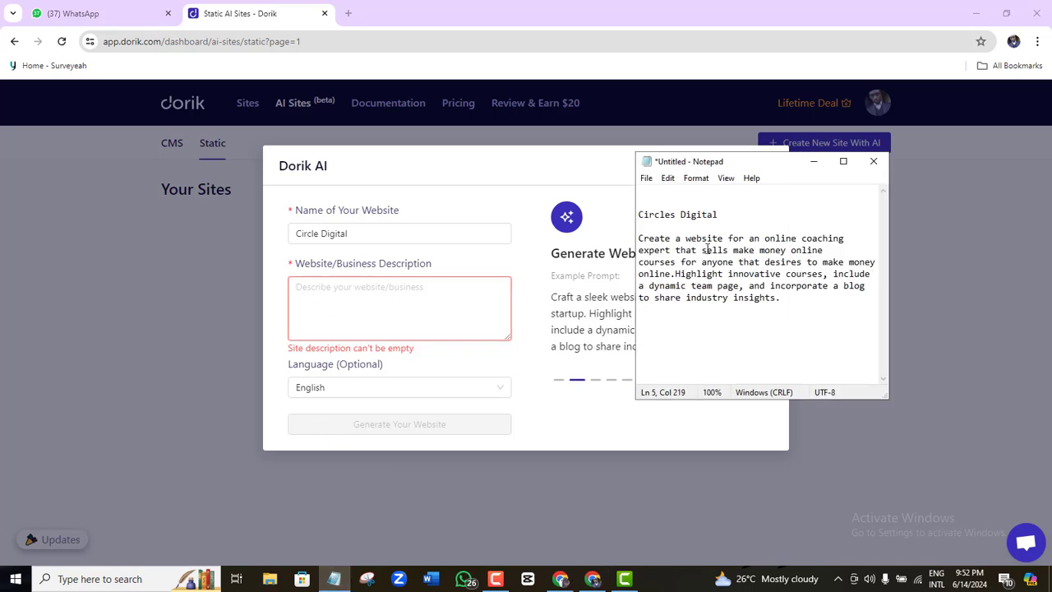
left_click_drag(640, 239, 785, 298)
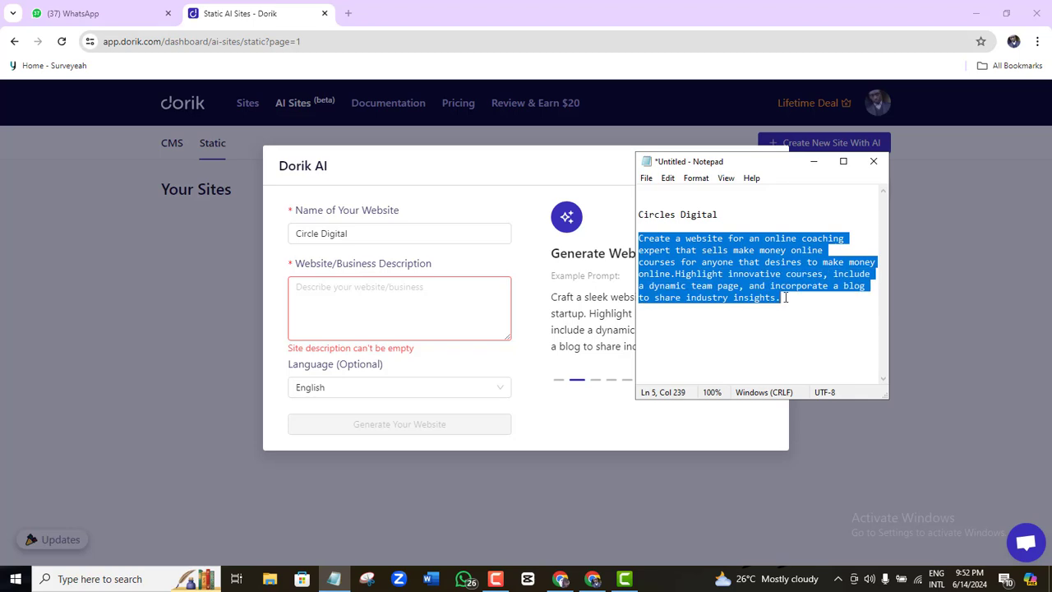
right_click(736, 275)
left_click(764, 324)
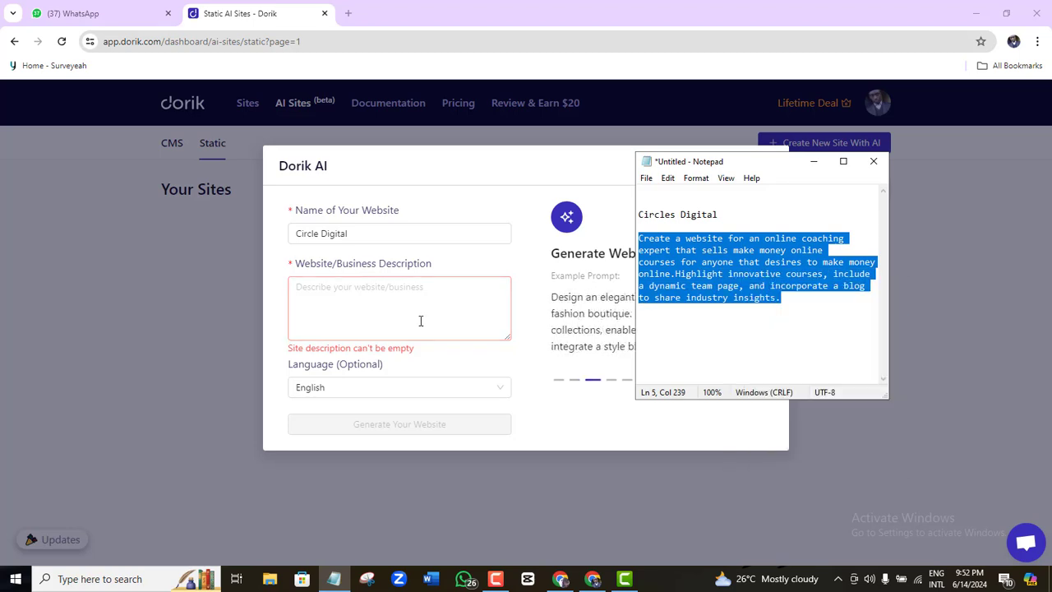
left_click(412, 310)
key("ctrl+v")
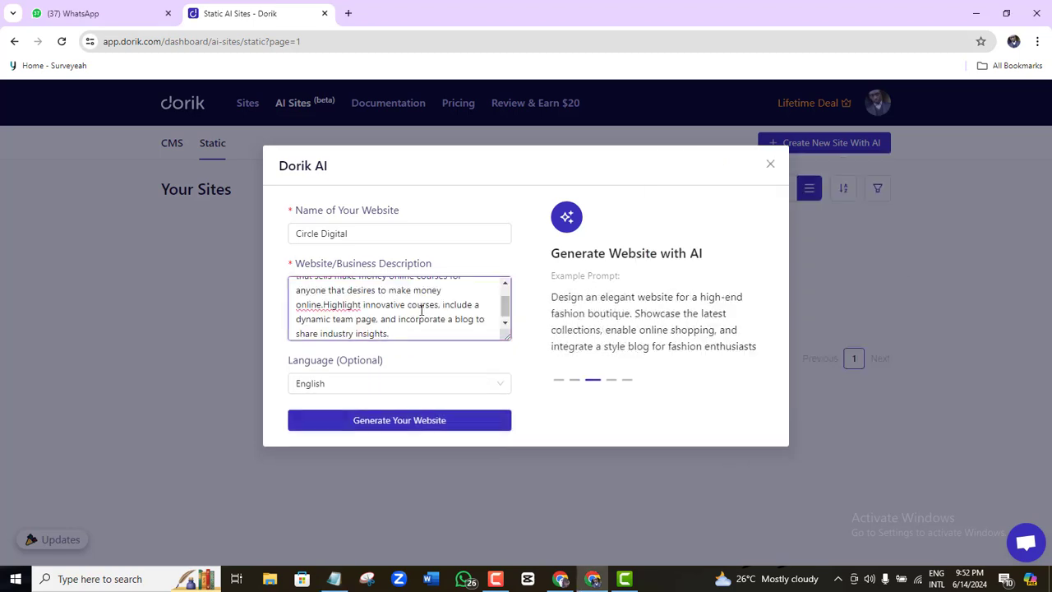
left_click_drag(507, 307, 507, 297)
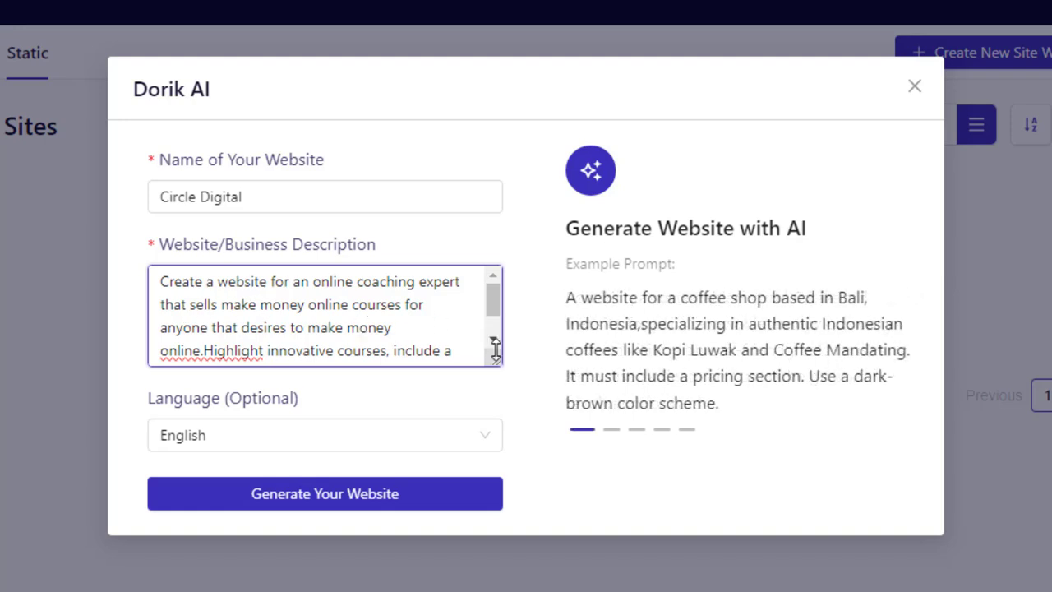
Separate the sentences "online." and "Highlight innovative courses" with a space in the website/business description.
scroll(498, 349, "down", 2)
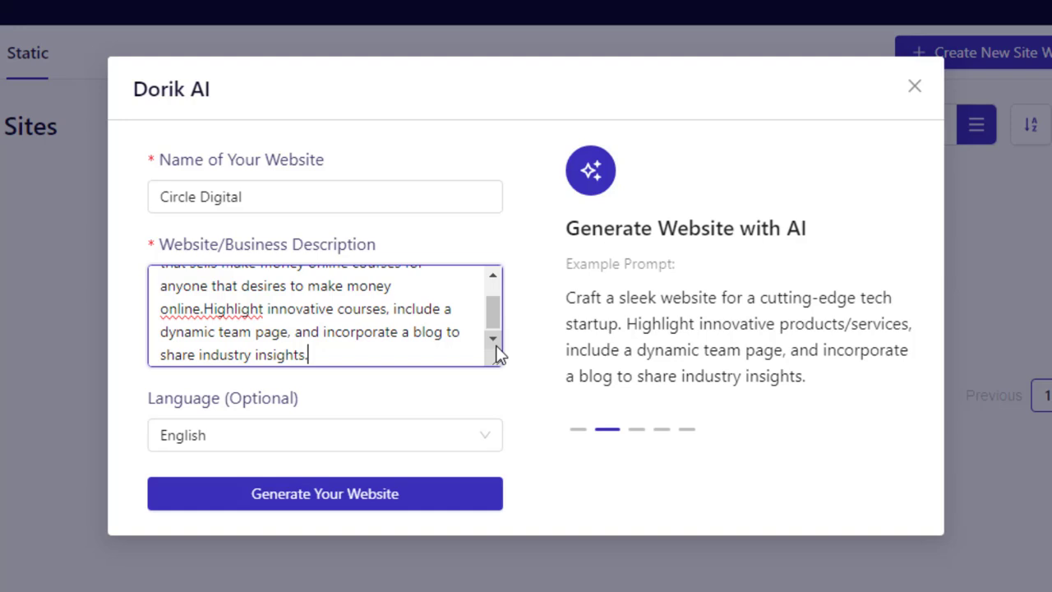
left_click(204, 308)
type(".")
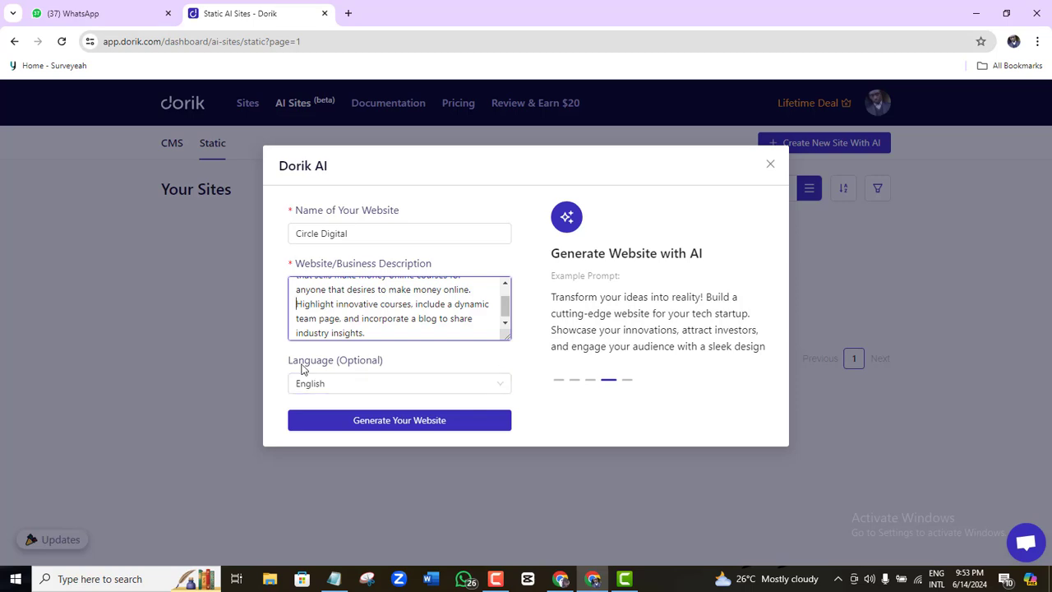
Keep English as the website language, generate the website, and dismiss the Global Styles tips.
left_click(498, 381)
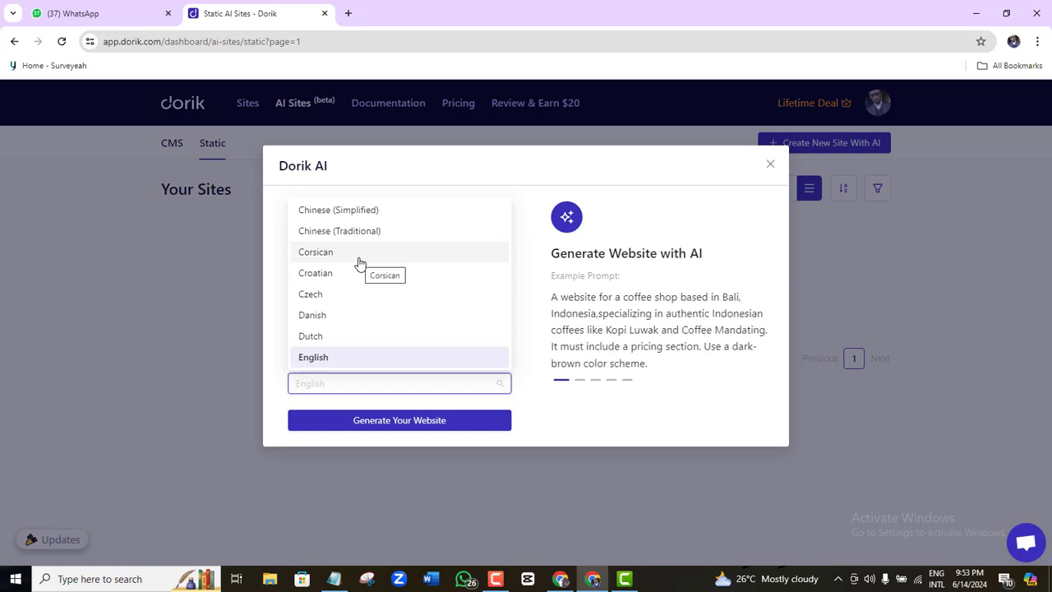
left_click(317, 358)
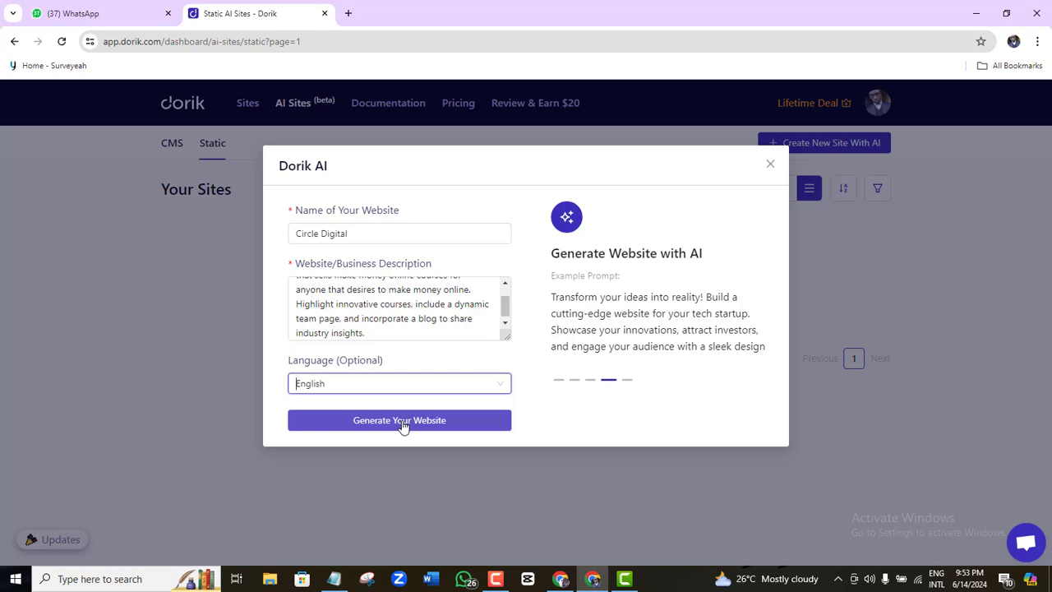
left_click(403, 426)
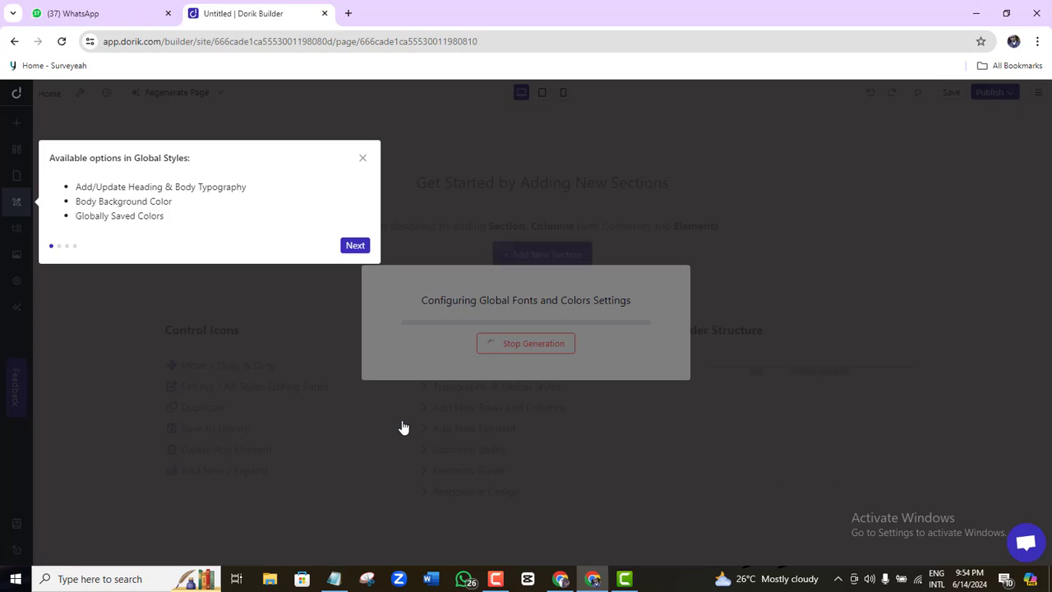
left_click(369, 168)
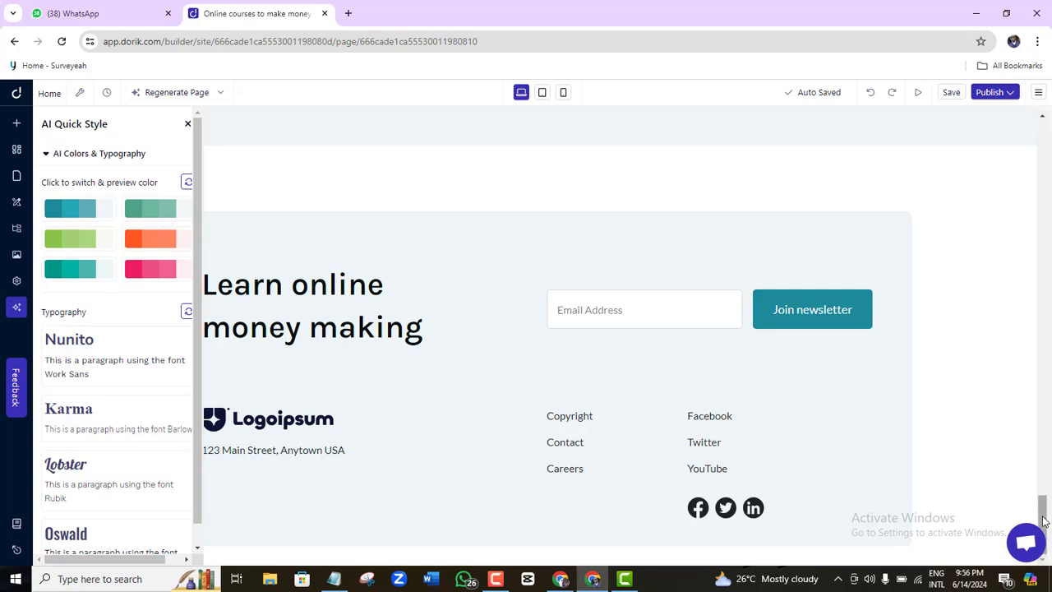
Look through the generated home page in desktop view, from the hero section to the course section and footer.
left_click_drag(1042, 514, 1048, 136)
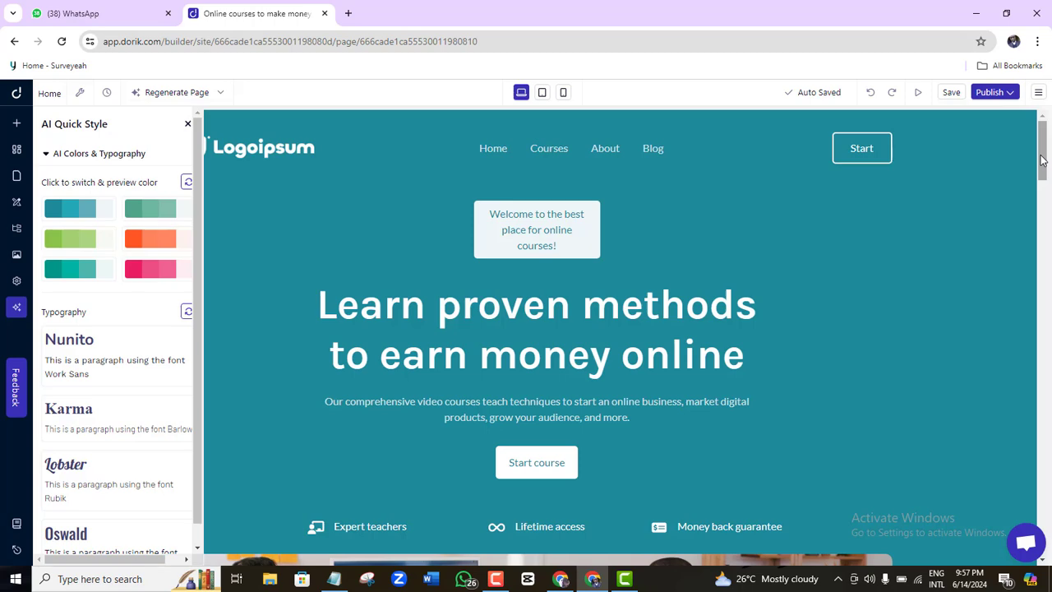
left_click_drag(1041, 160, 1041, 171)
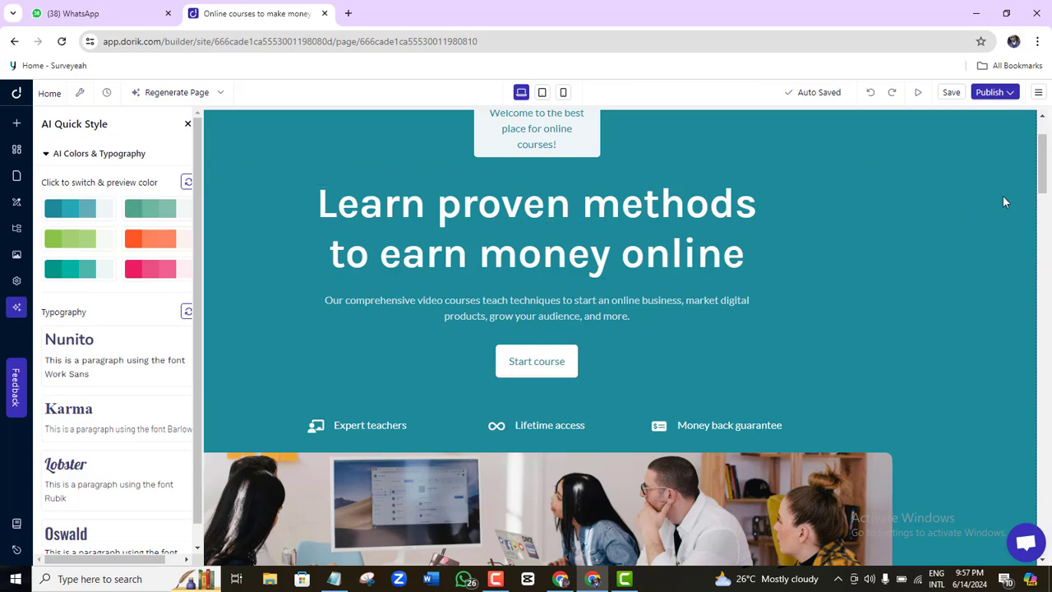
left_click_drag(1043, 177, 1039, 132)
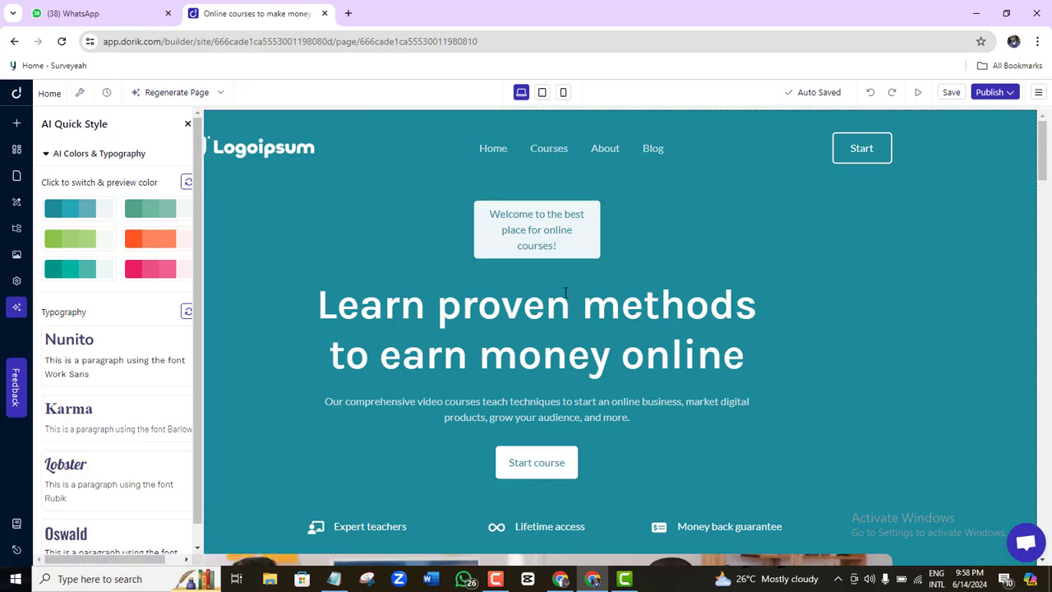
left_click_drag(1045, 156, 1047, 243)
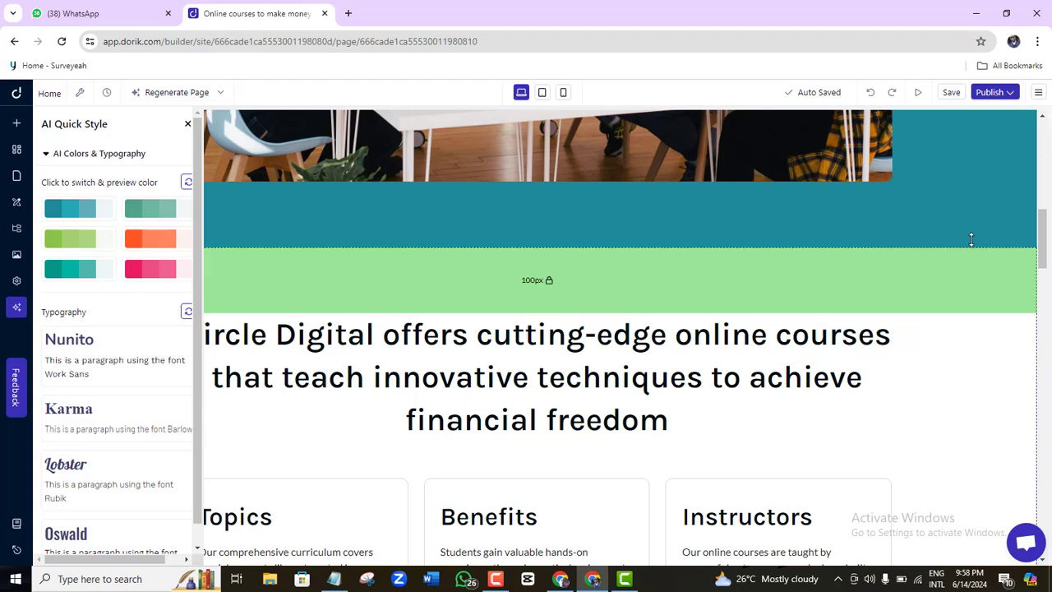
left_click_drag(1047, 250, 1043, 162)
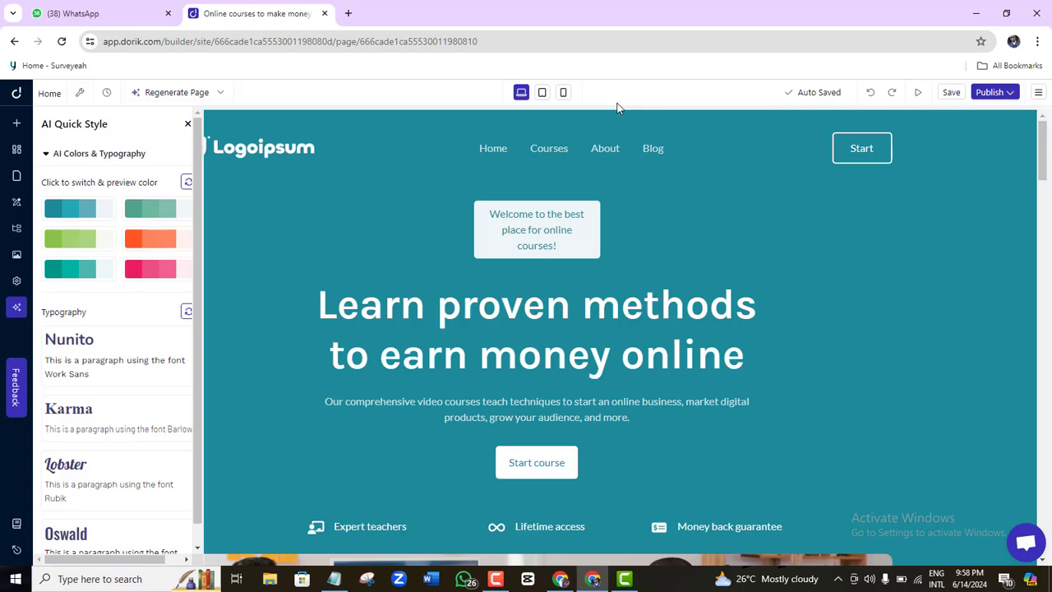
Preview the home page at tablet and mobile screen sizes, and return to the desktop view.
left_click(541, 93)
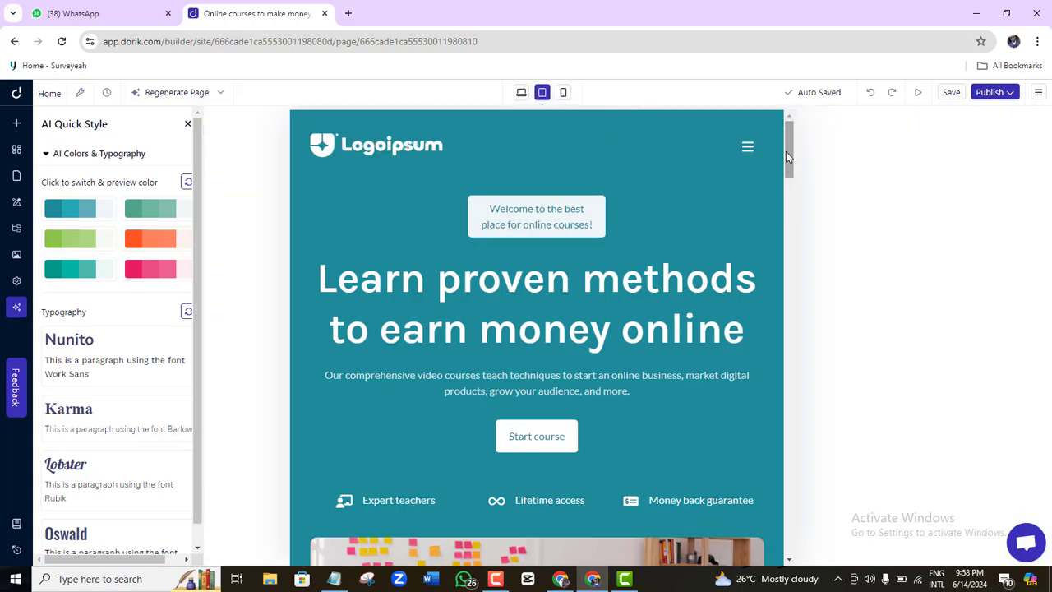
mouse_move(786, 151)
left_mouse_down()
mouse_move(787, 530)
mouse_move(769, 334)
mouse_move(782, 132)
left_mouse_up()
left_click(562, 92)
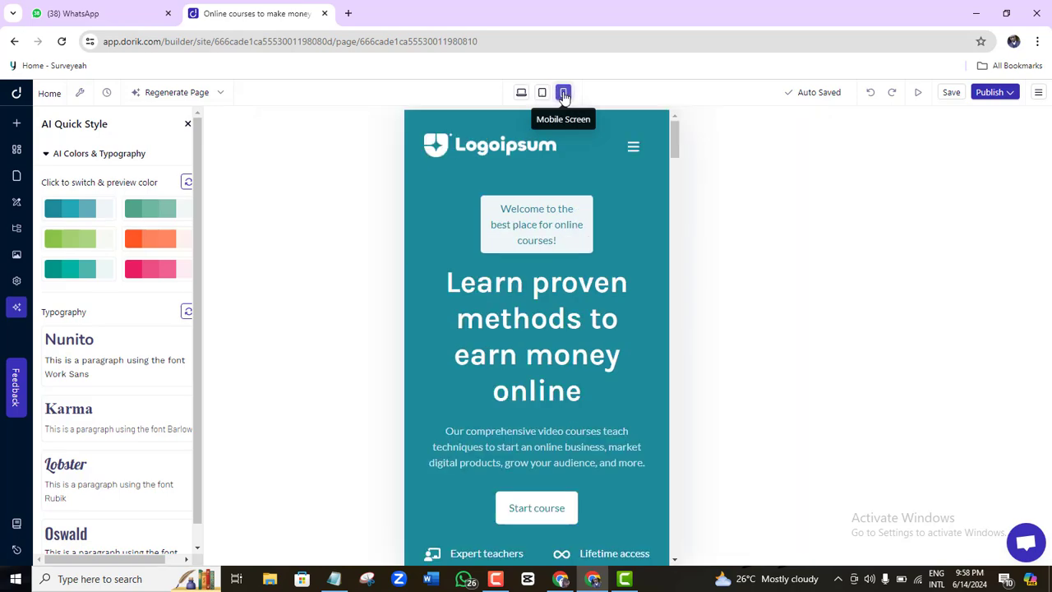
mouse_move(672, 141)
left_mouse_down()
mouse_move(665, 537)
mouse_move(671, 139)
left_mouse_up()
left_click(521, 92)
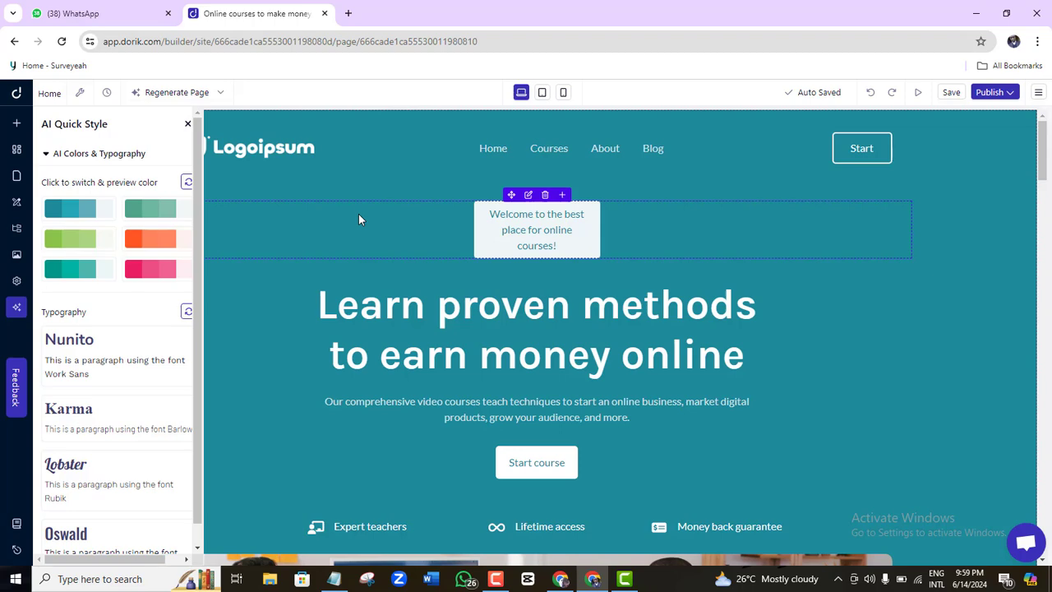
Start publishing the site on a Dorik.io subdomain with circlesdigital as the site URL.
left_click(449, 178)
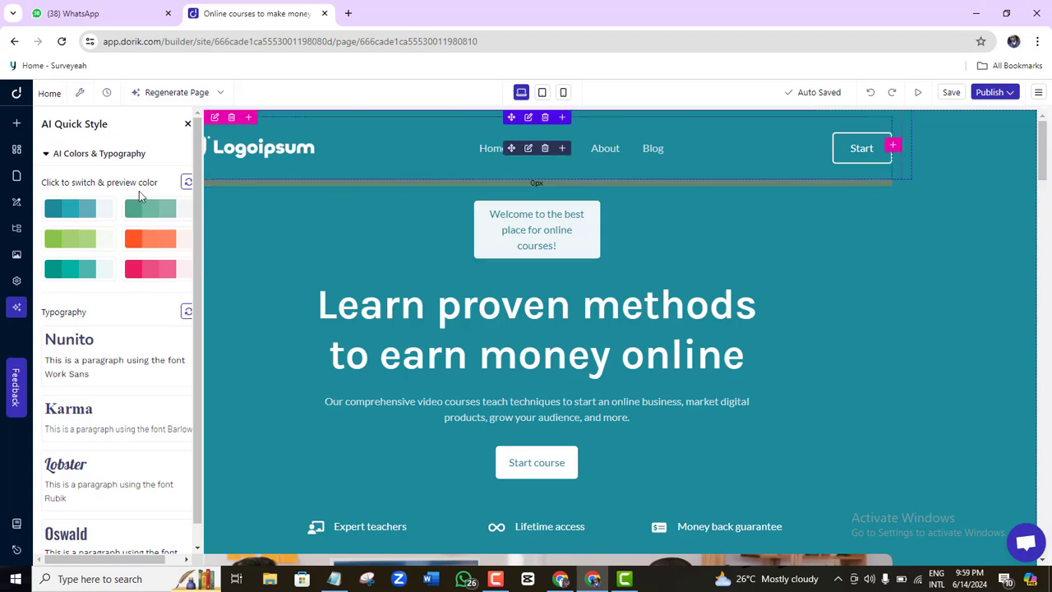
left_click(982, 92)
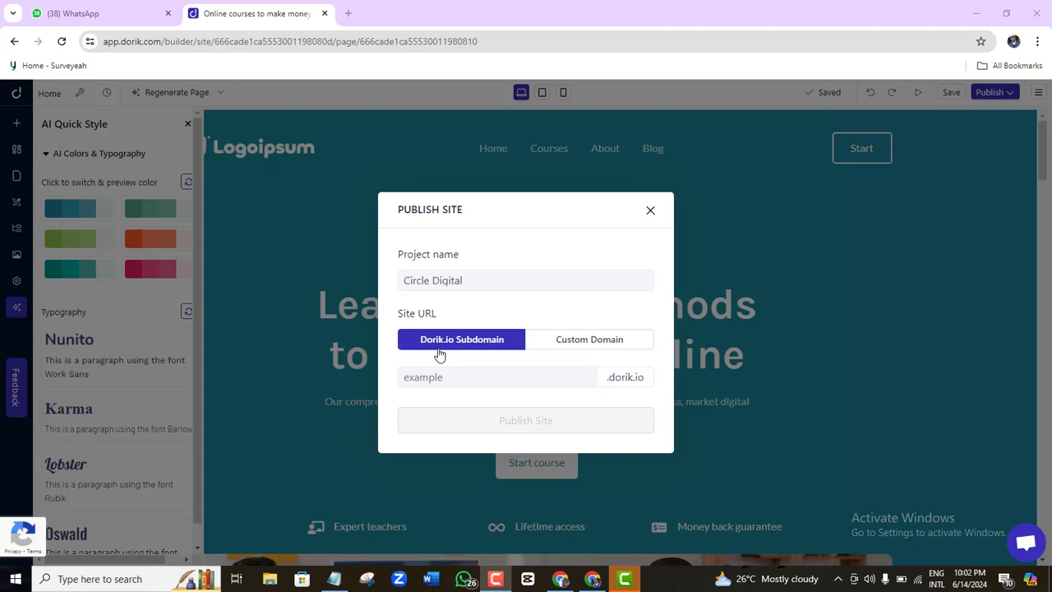
left_click(444, 377)
key("ctrl+v")
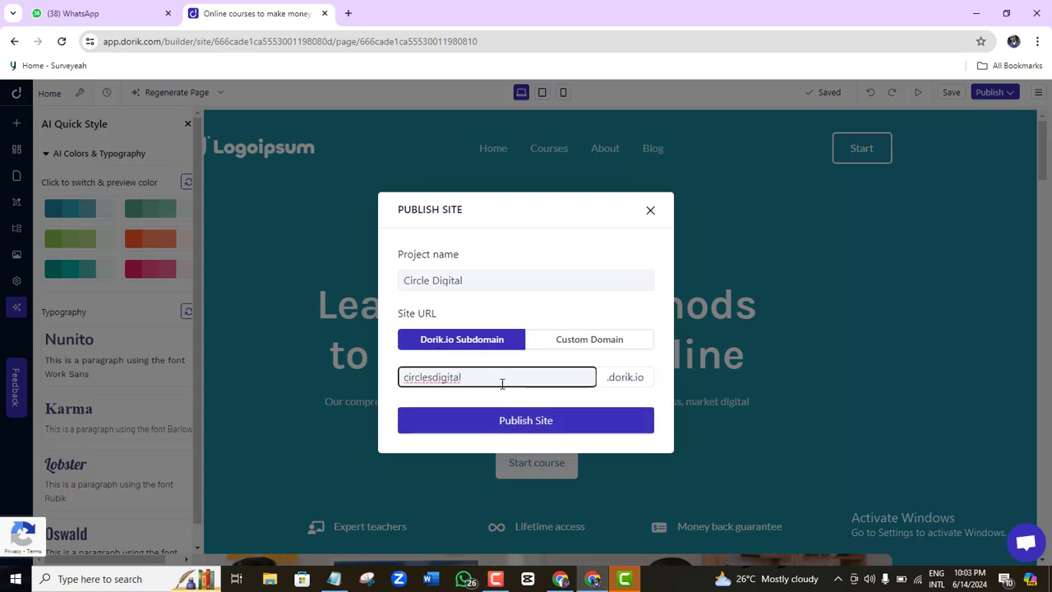